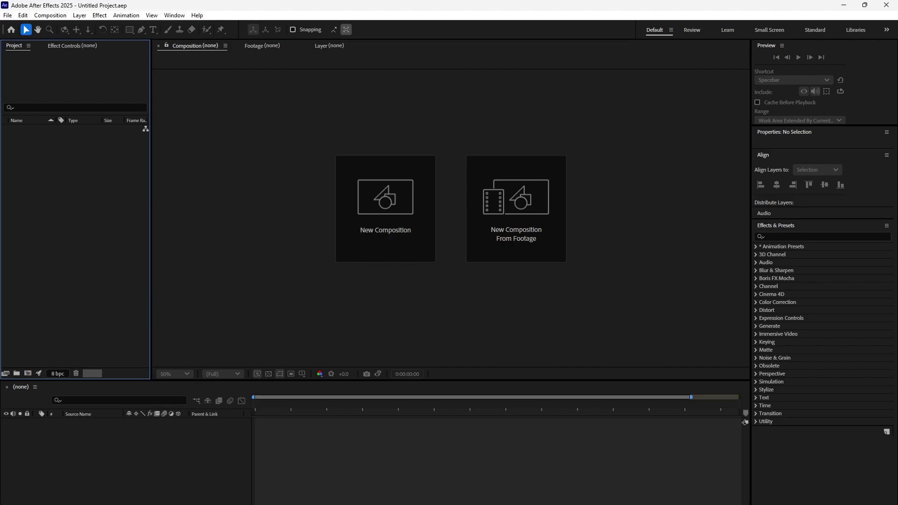
Import Green Screen Clip1.mp4 into the project as footage through Import > File
{"action": "mouse_move", "coordinate": [287, 504]}
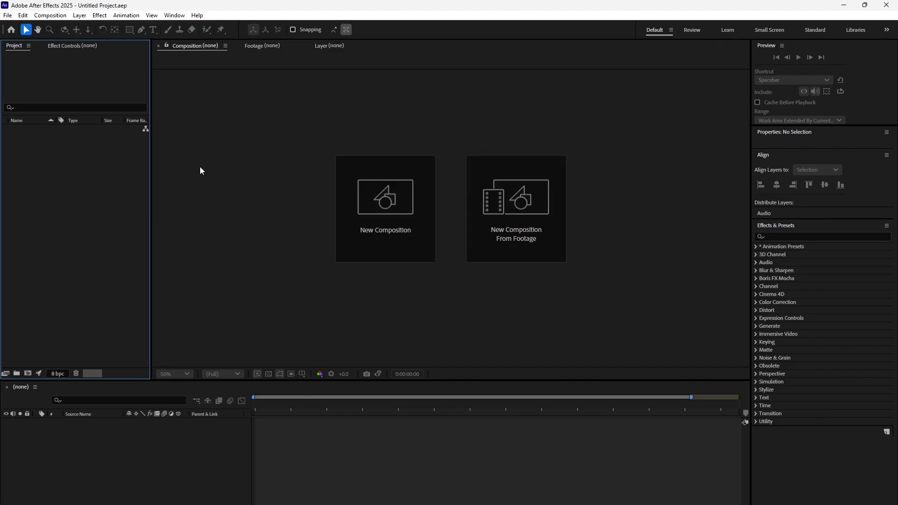
{"action": "right_click", "coordinate": [64, 171]}
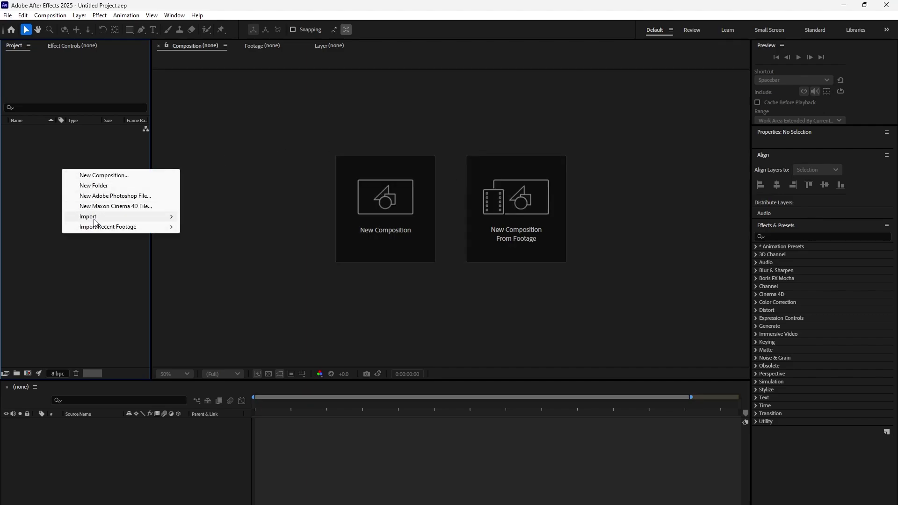
{"action": "mouse_move", "coordinate": [95, 217]}
{"action": "left_click", "coordinate": [231, 219]}
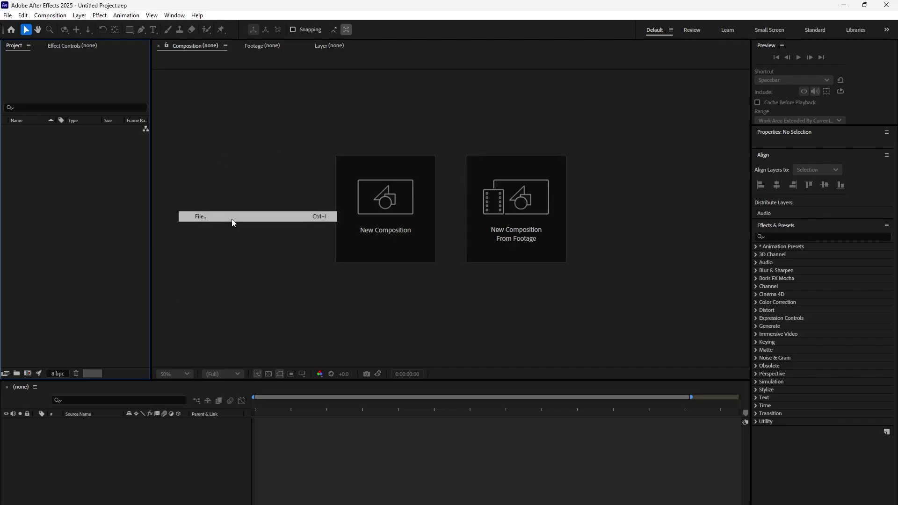
{"action": "left_click", "coordinate": [308, 178]}
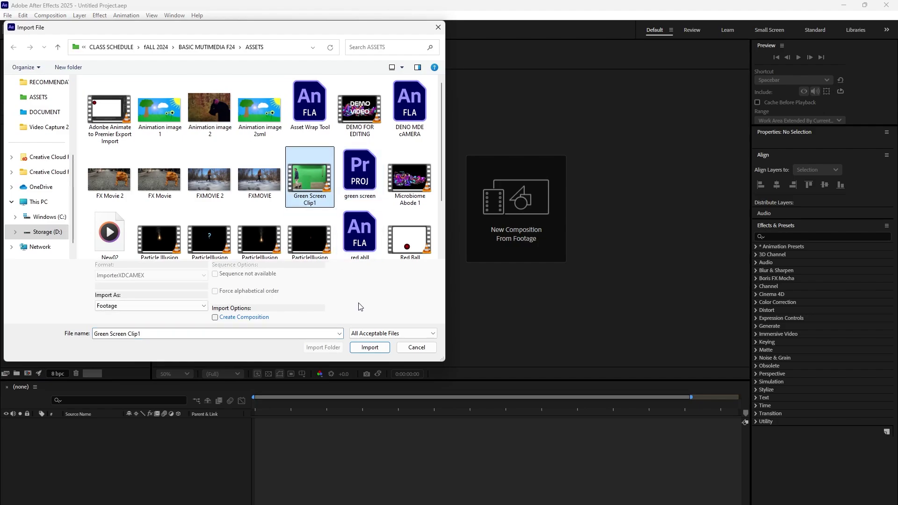
{"action": "left_click", "coordinate": [370, 347]}
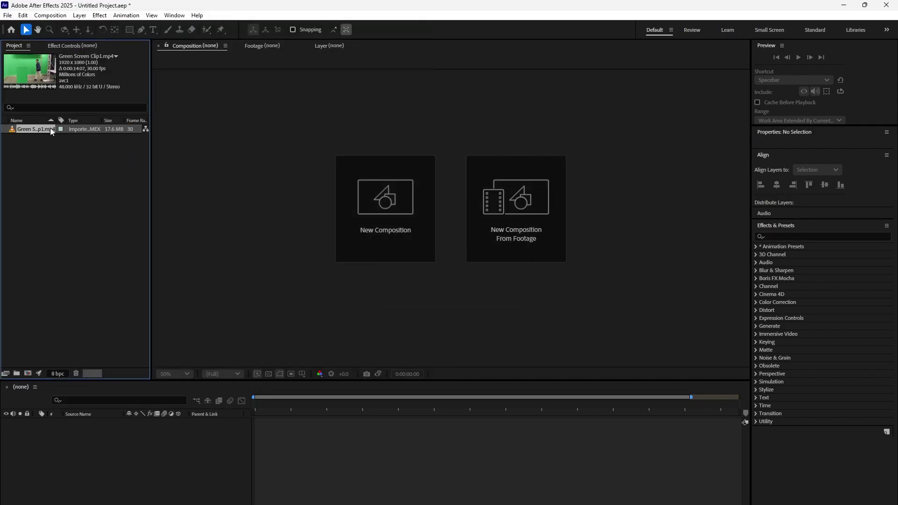
Build a Green Screen Clip1 composition from the clip, play it through, and return to frame one
{"action": "left_click_drag", "start_coordinate": [44, 129], "coordinate": [80, 422]}
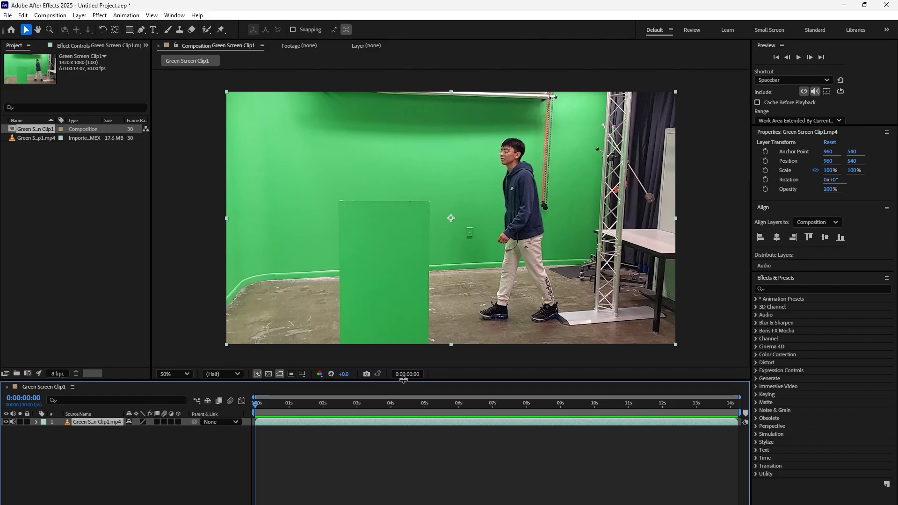
{"action": "key", "text": "space"}
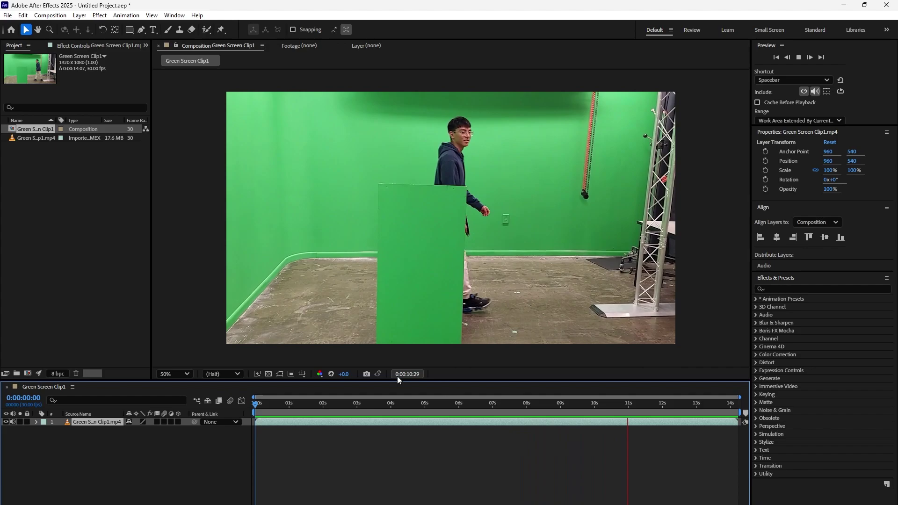
{"action": "key", "text": "space"}
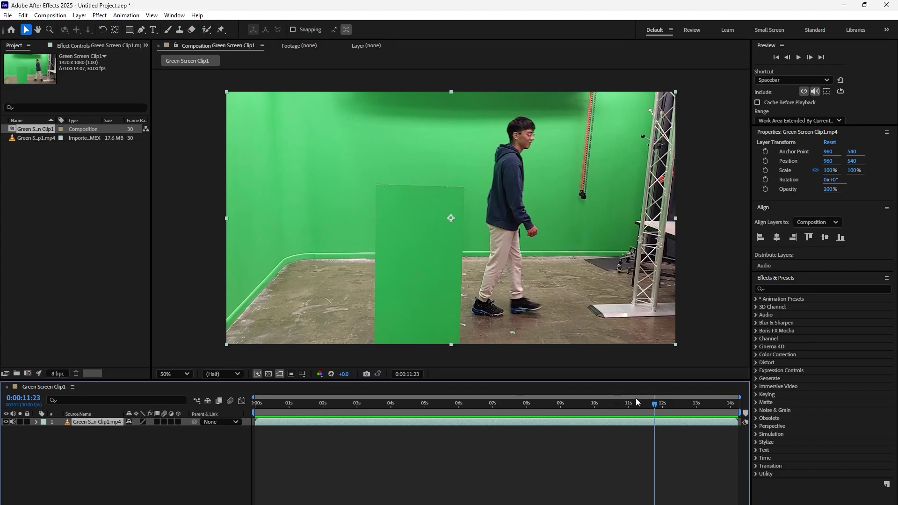
{"action": "left_click", "coordinate": [780, 56]}
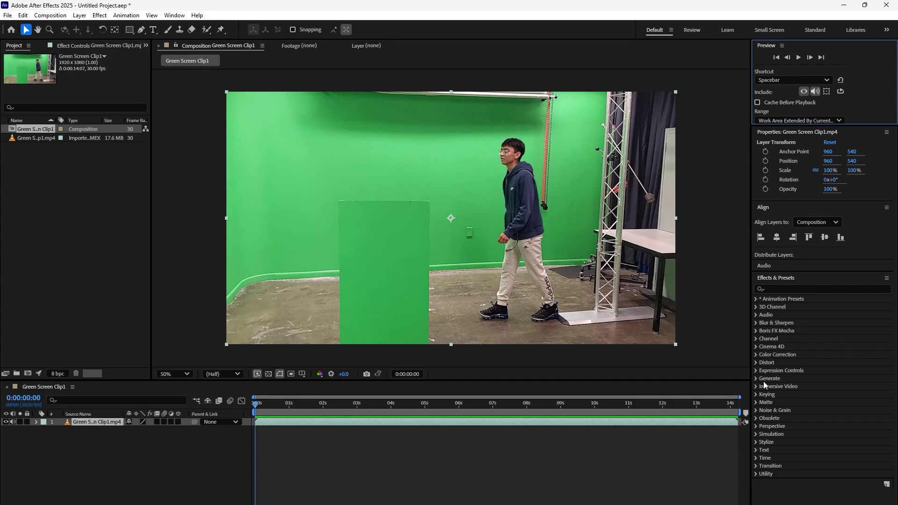
Drag Keylight (1.2) from the Keying effects onto the Green Screen Clip1 layer in the viewer
{"action": "left_click", "coordinate": [756, 394]}
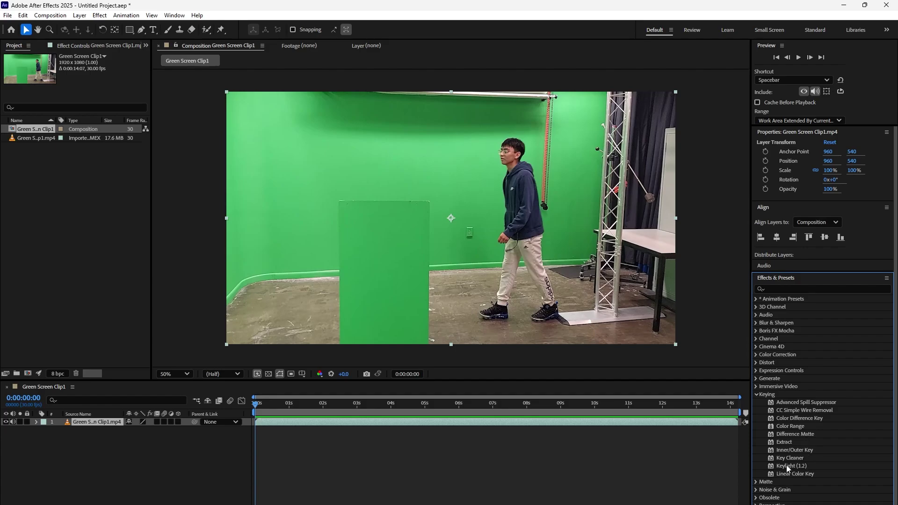
{"action": "left_click_drag", "start_coordinate": [783, 465], "coordinate": [420, 222]}
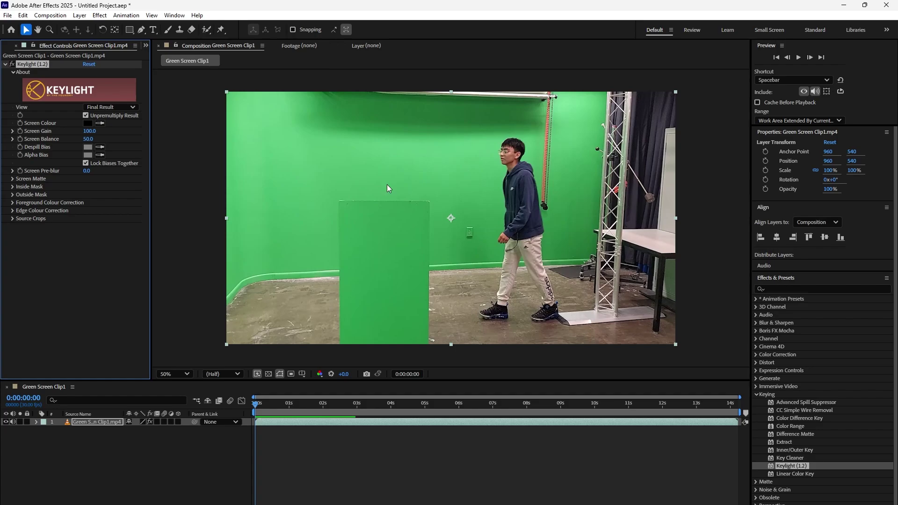
{"action": "left_click", "coordinate": [101, 122]}
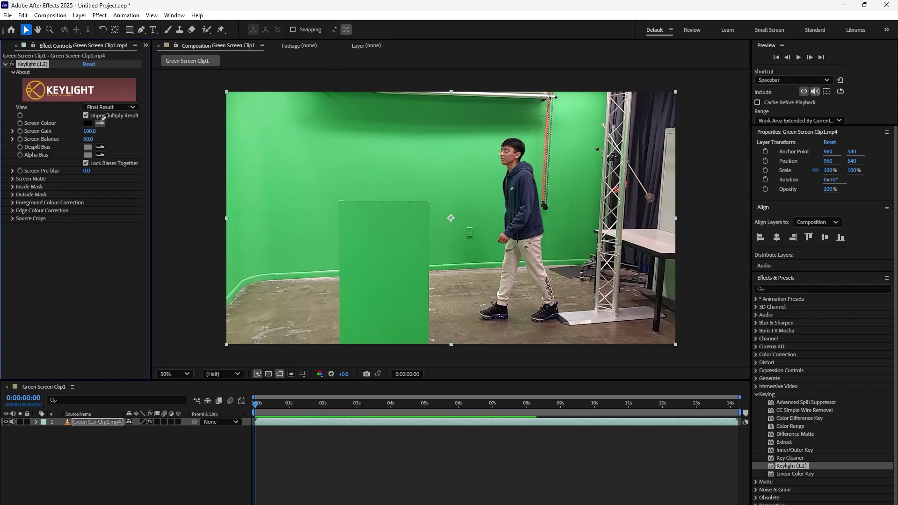
Sample the green backdrop as Keylight's Screen Colour, resampling once, then preview the keyed clip
{"action": "left_click", "coordinate": [403, 117]}
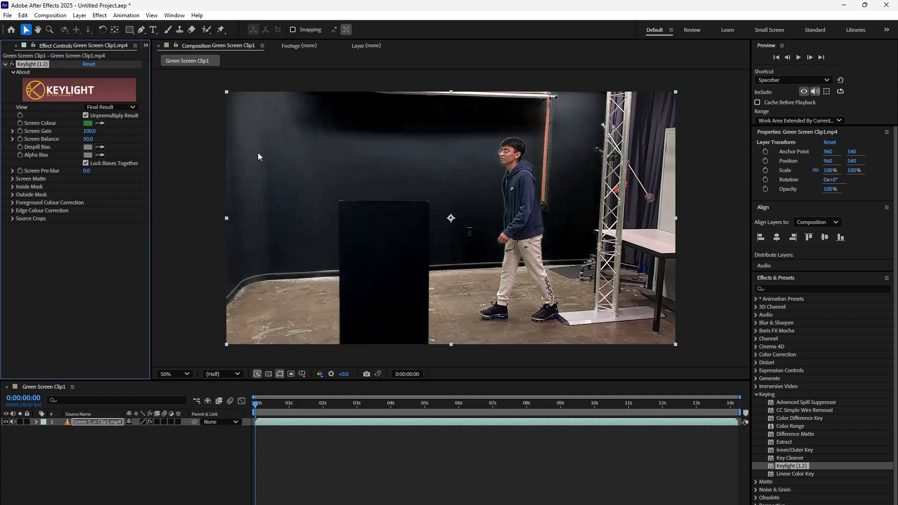
{"action": "key", "text": "ctrl+z"}
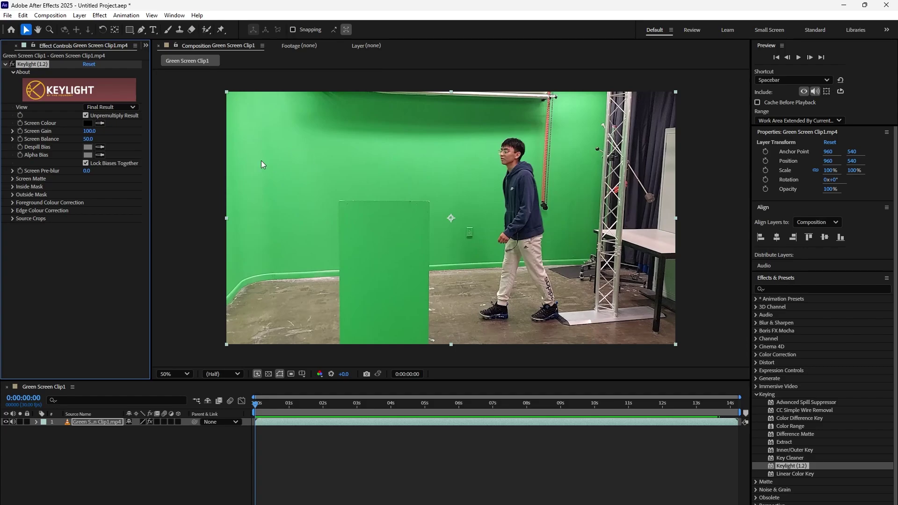
{"action": "left_click", "coordinate": [100, 123]}
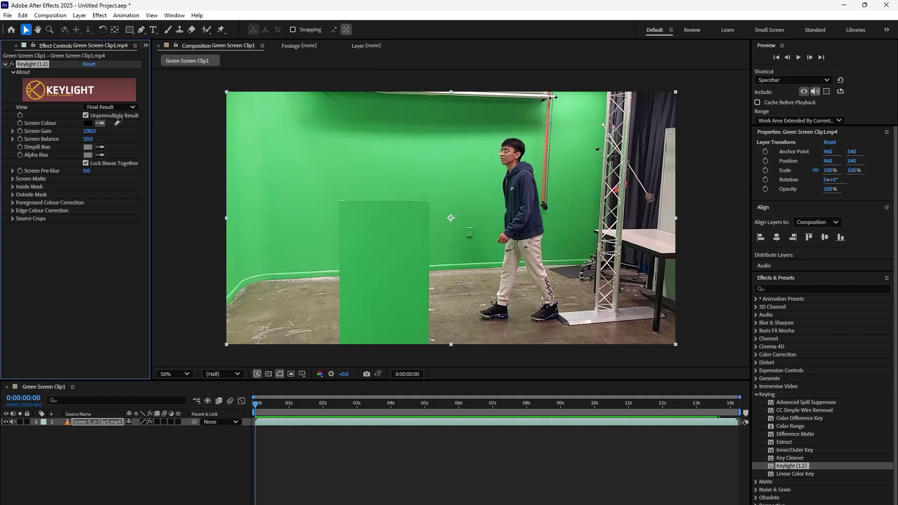
{"action": "left_click", "coordinate": [303, 178]}
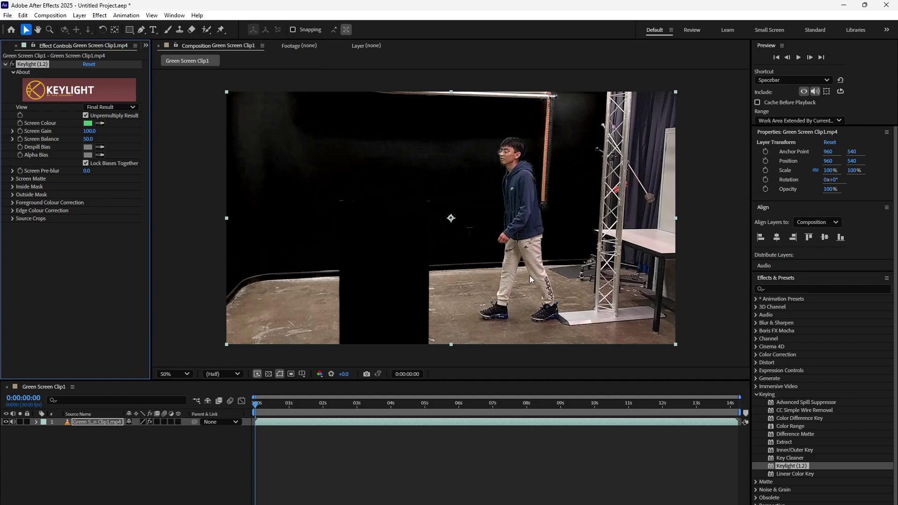
{"action": "key", "text": "space"}
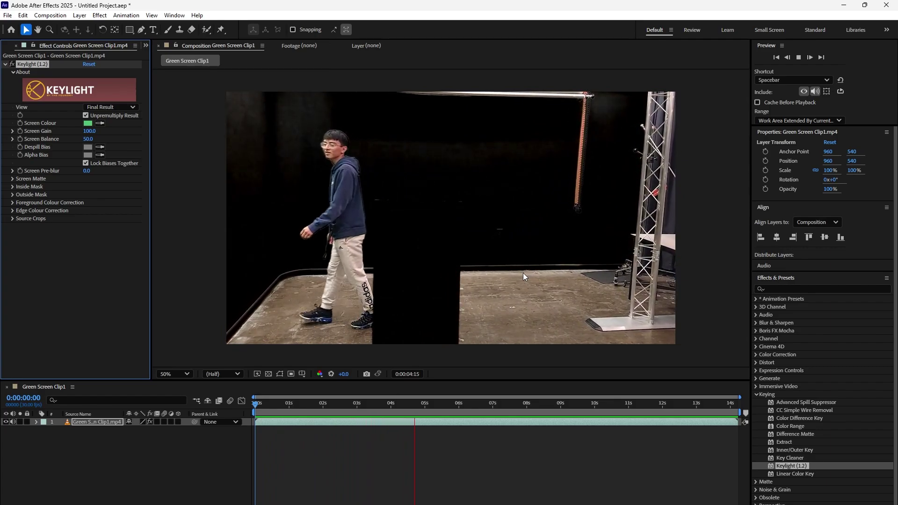
{"action": "left_click", "coordinate": [488, 267]}
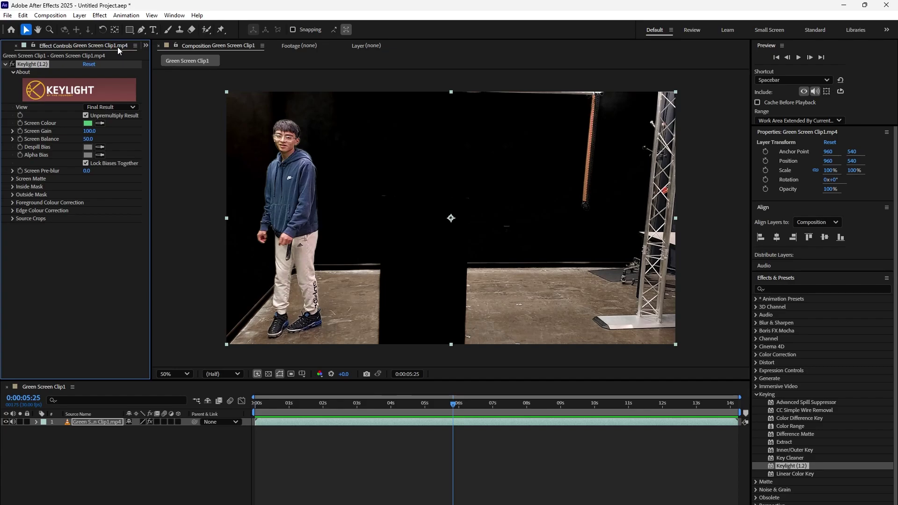
Return to the Project panel and import the FXMOVIE 2.png snowy forest image
{"action": "left_click", "coordinate": [146, 45]}
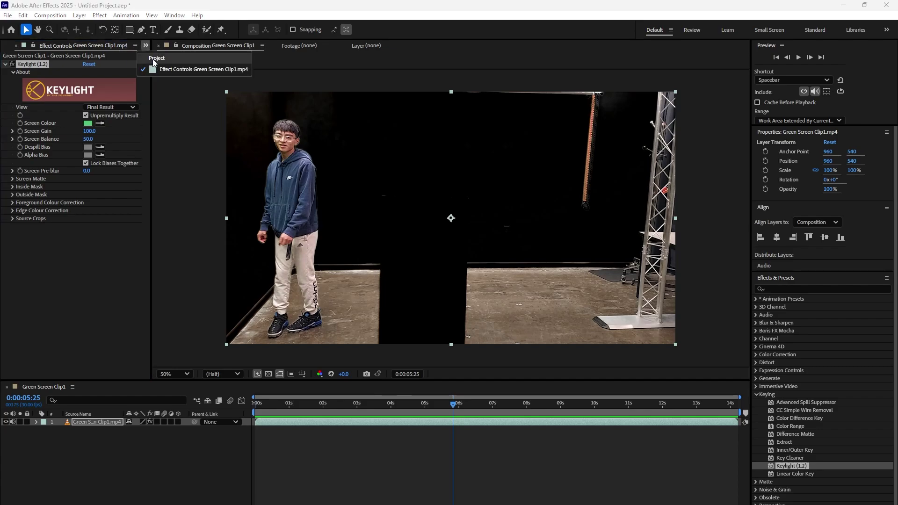
{"action": "left_click", "coordinate": [157, 58]}
{"action": "left_click", "coordinate": [34, 189]}
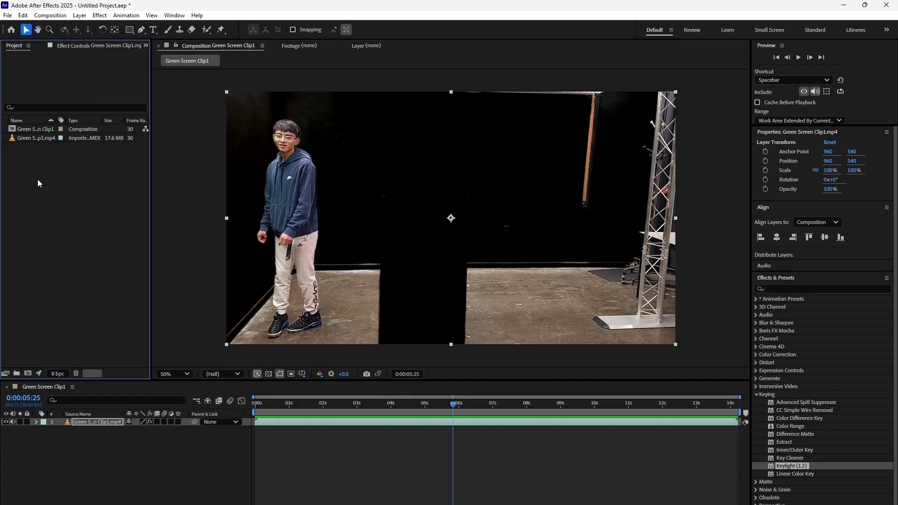
{"action": "right_click", "coordinate": [40, 179]}
{"action": "right_click", "coordinate": [41, 174]}
{"action": "right_click", "coordinate": [40, 167]}
{"action": "mouse_move", "coordinate": [64, 215]}
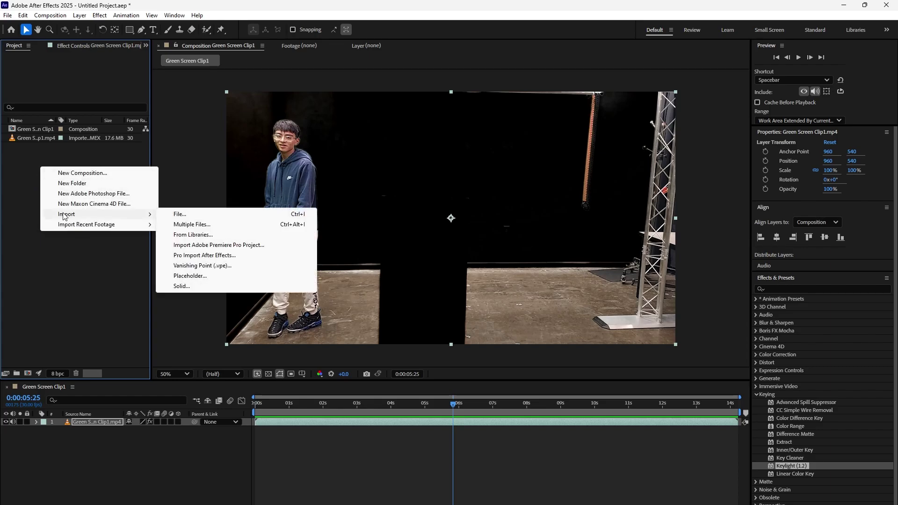
{"action": "left_click", "coordinate": [178, 214]}
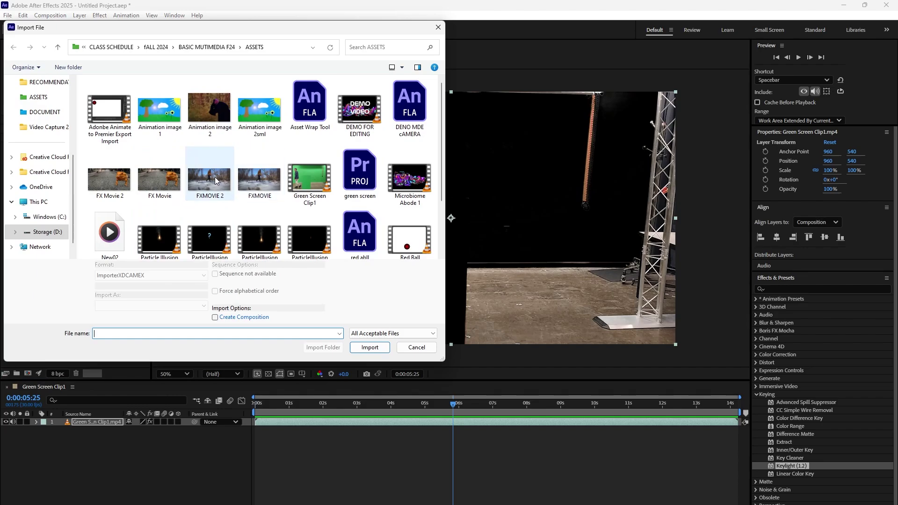
{"action": "left_click", "coordinate": [223, 197]}
{"action": "left_click", "coordinate": [370, 340]}
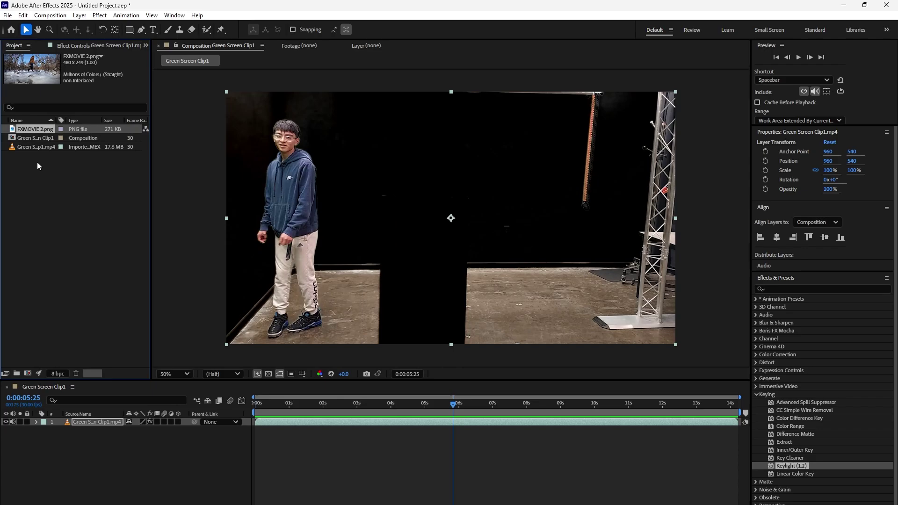
Put FXMOVIE 2.png beneath the clip, scale it to 434.2% x 567.5%, then preview
{"action": "left_click_drag", "start_coordinate": [35, 129], "coordinate": [71, 439]}
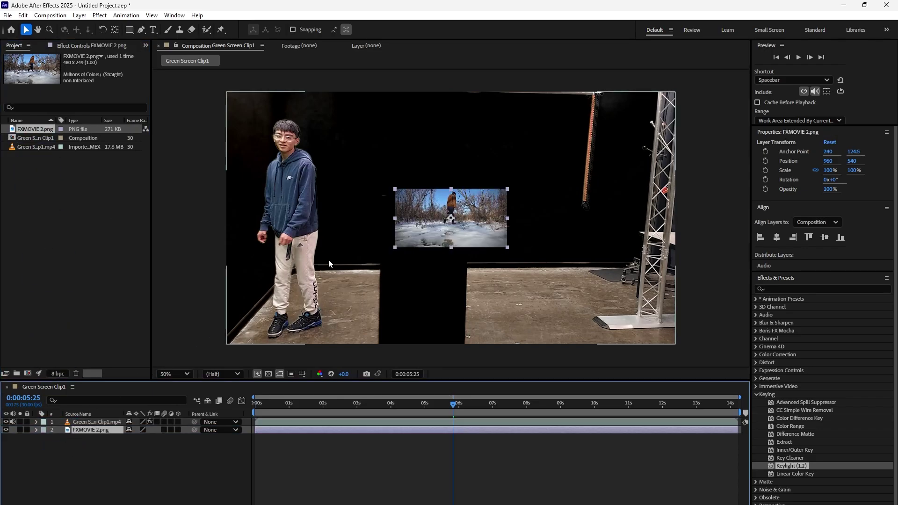
{"action": "left_click_drag", "start_coordinate": [468, 226], "coordinate": [450, 179]}
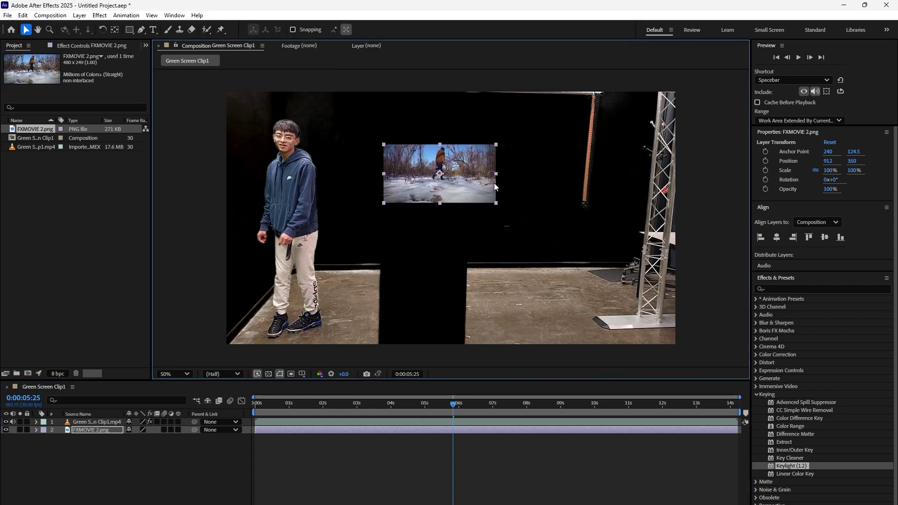
{"action": "left_click_drag", "start_coordinate": [494, 202], "coordinate": [683, 338]}
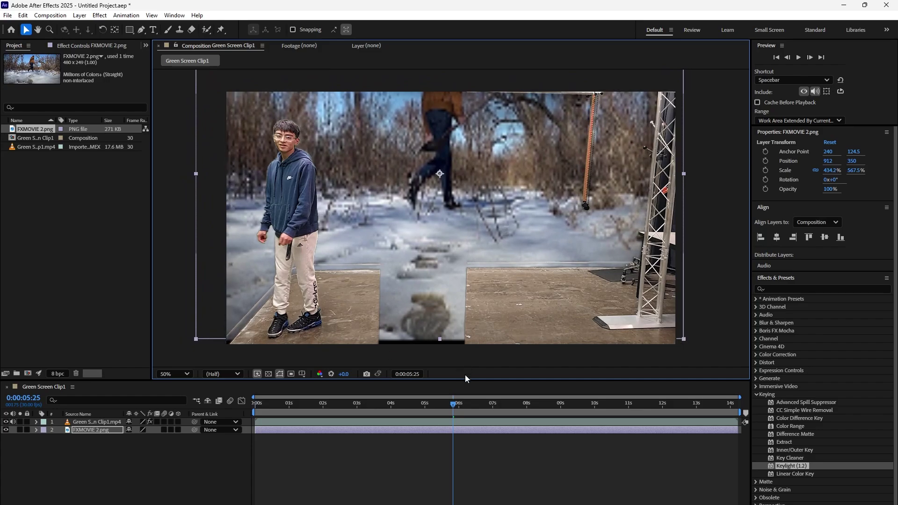
{"action": "left_click_drag", "start_coordinate": [453, 404], "coordinate": [252, 403]}
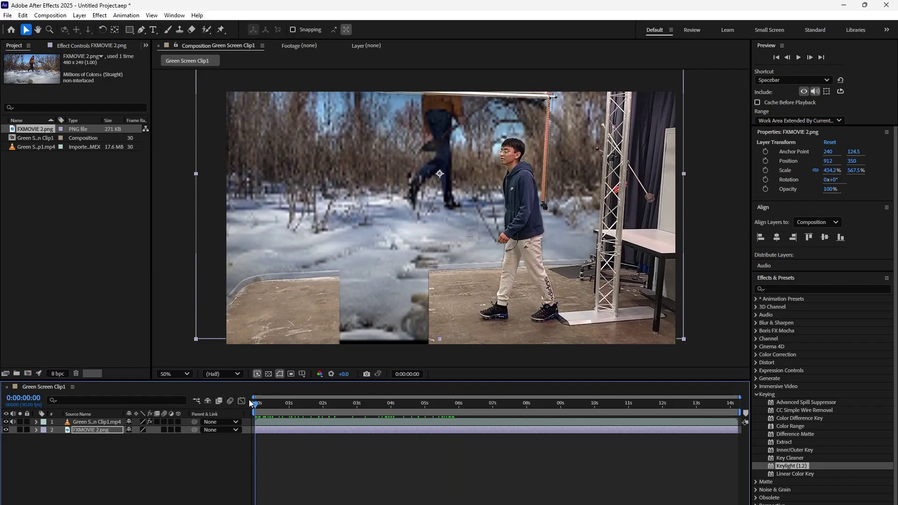
{"action": "key", "text": "space"}
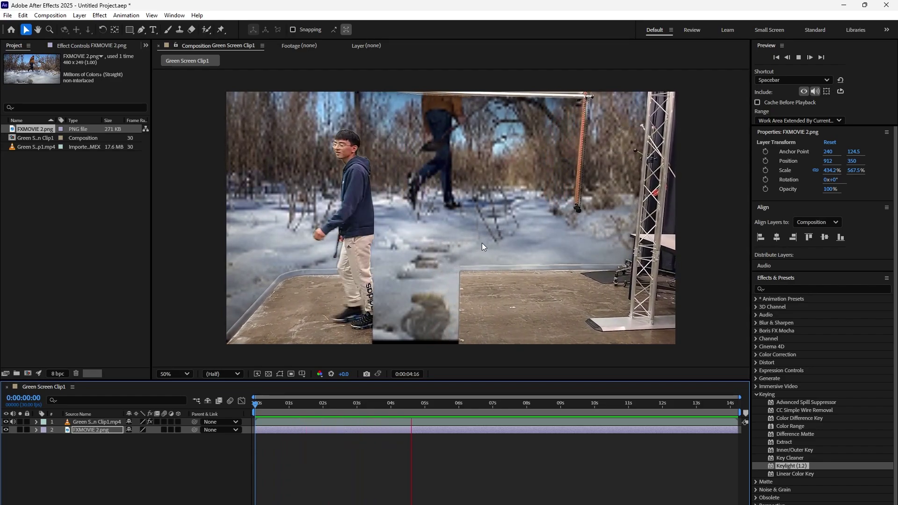
{"action": "key", "text": "space"}
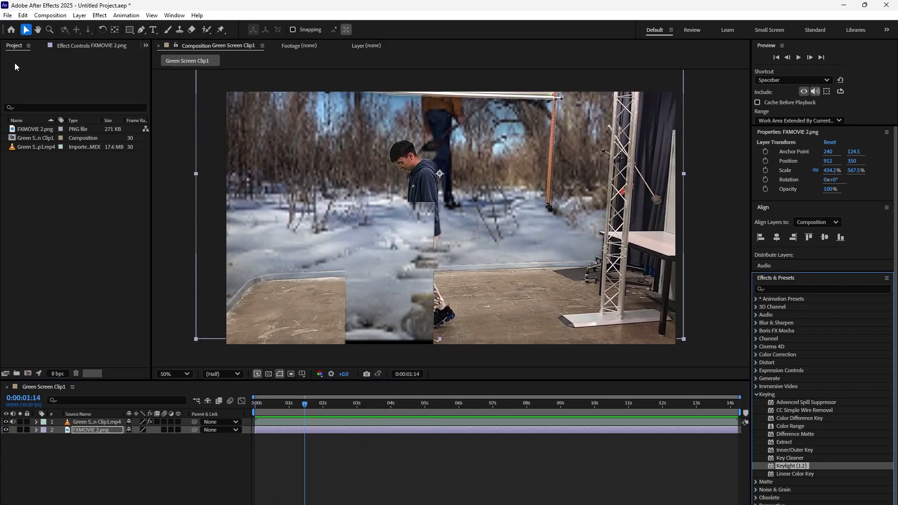
Add the Green Screen Clip1 composition to the Adobe Media Encoder queue as H.264
{"action": "left_click", "coordinate": [7, 16]}
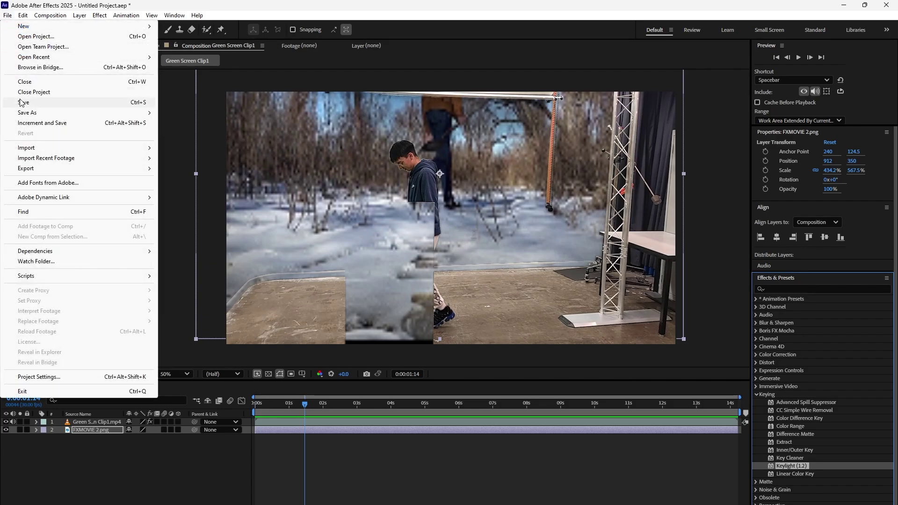
{"action": "mouse_move", "coordinate": [36, 171]}
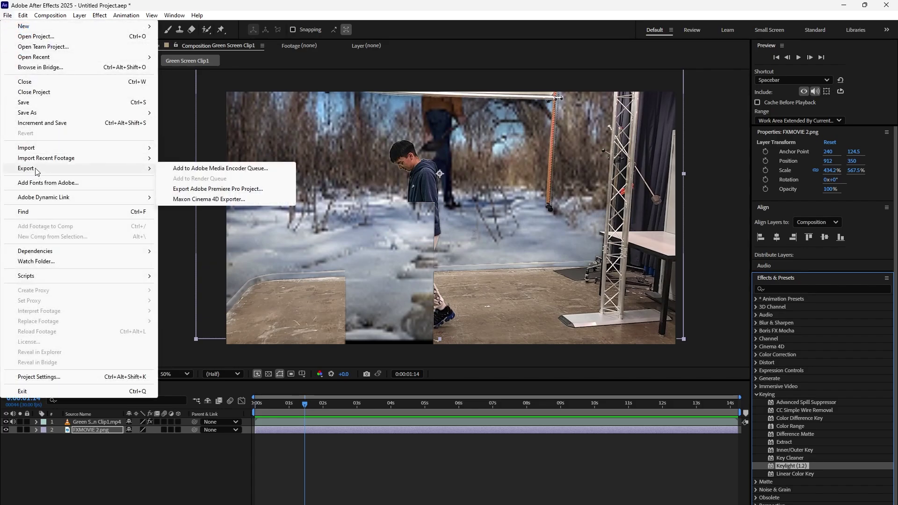
{"action": "left_click", "coordinate": [234, 170]}
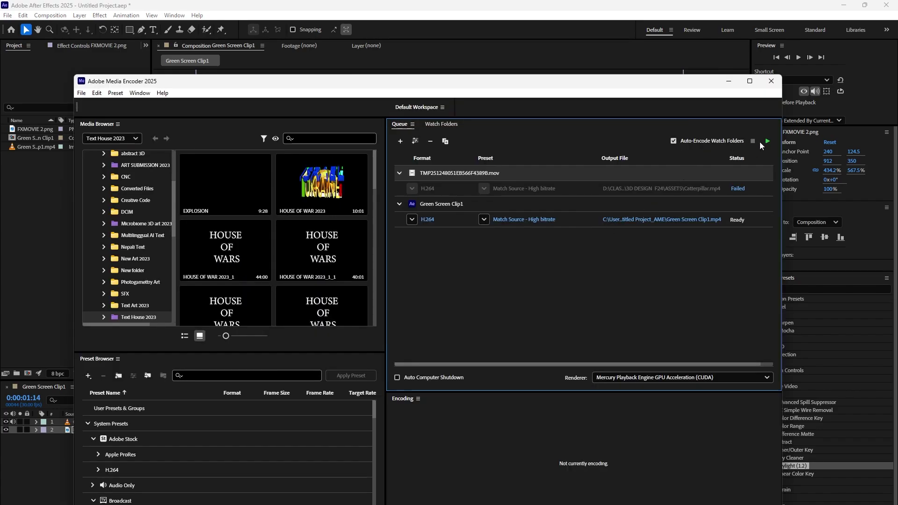
Encode the queue, then place the rendered video in the ASSETS folder as Green Screen Clip3.mp4
{"action": "left_click", "coordinate": [766, 141]}
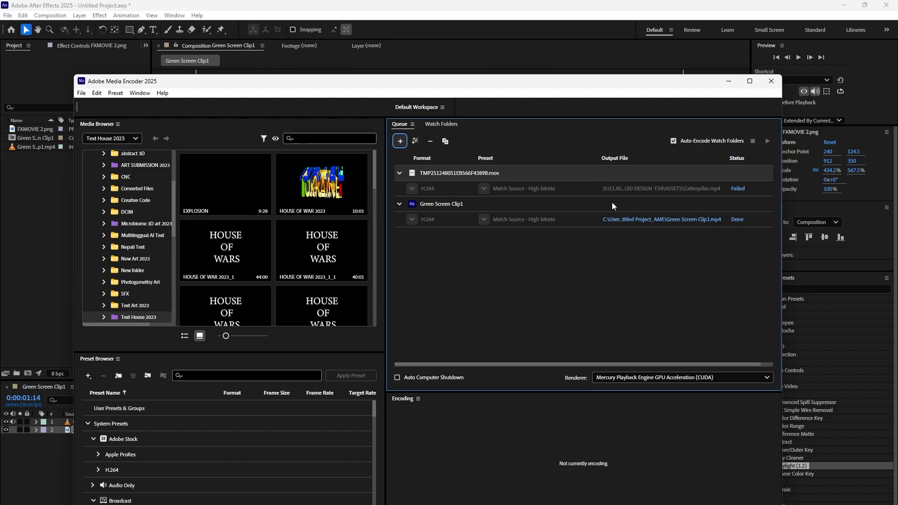
{"action": "left_click", "coordinate": [655, 221]}
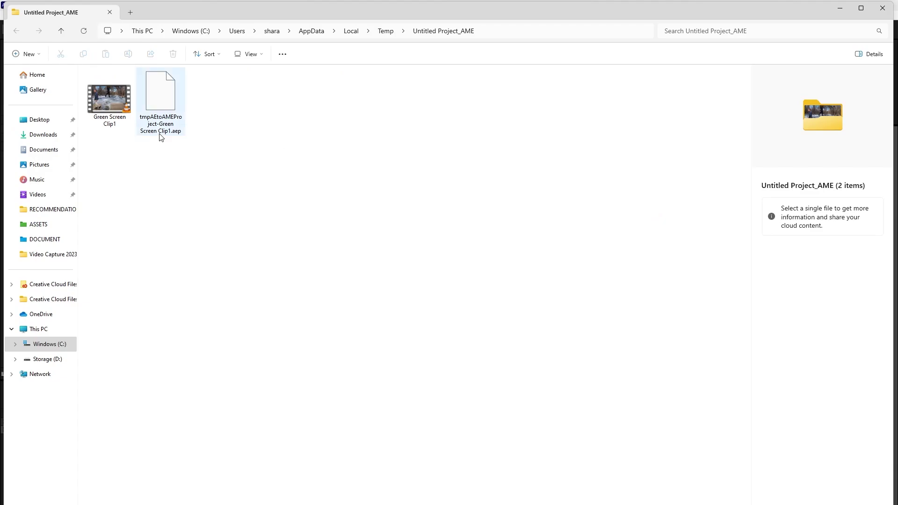
{"action": "left_click", "coordinate": [105, 99]}
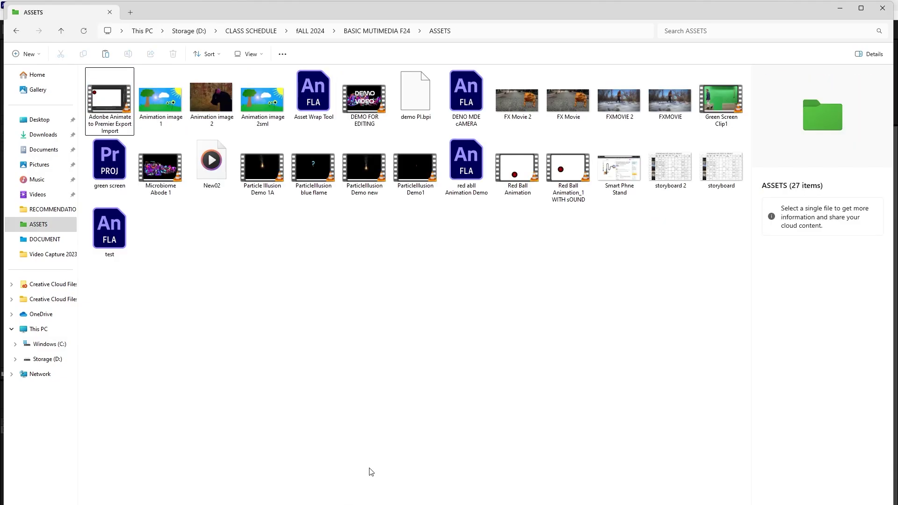
{"action": "key", "text": "ctrl+v"}
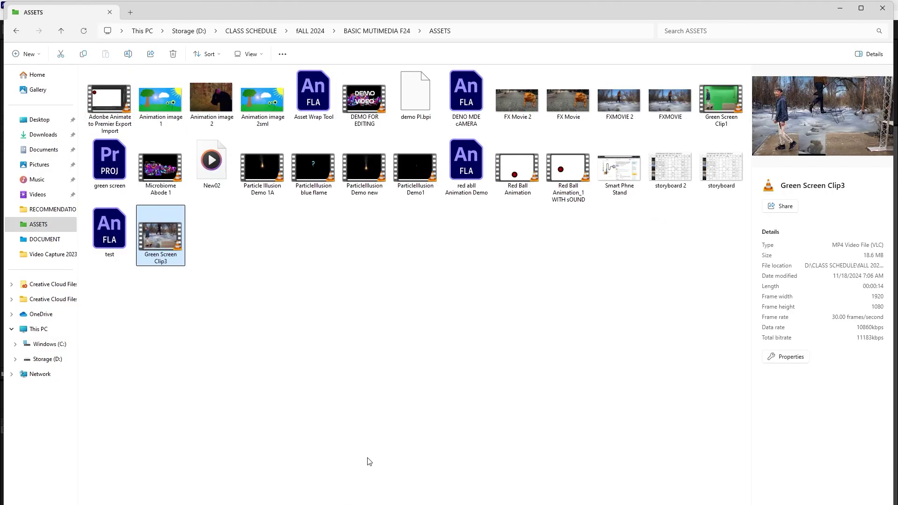
Play Green Screen Clip3.mp4 in VLC, close VLC, and minimize File Explorer
{"action": "double_click", "coordinate": [169, 235]}
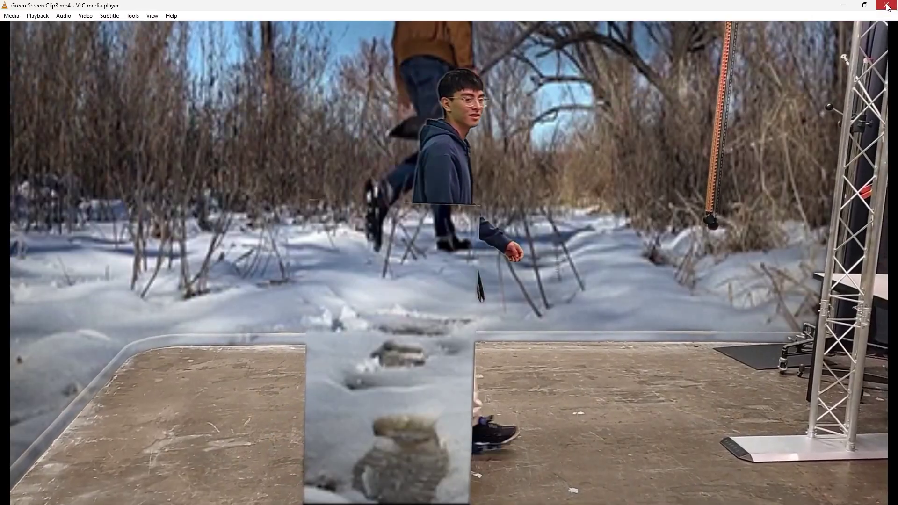
{"action": "key", "text": "alt+F4"}
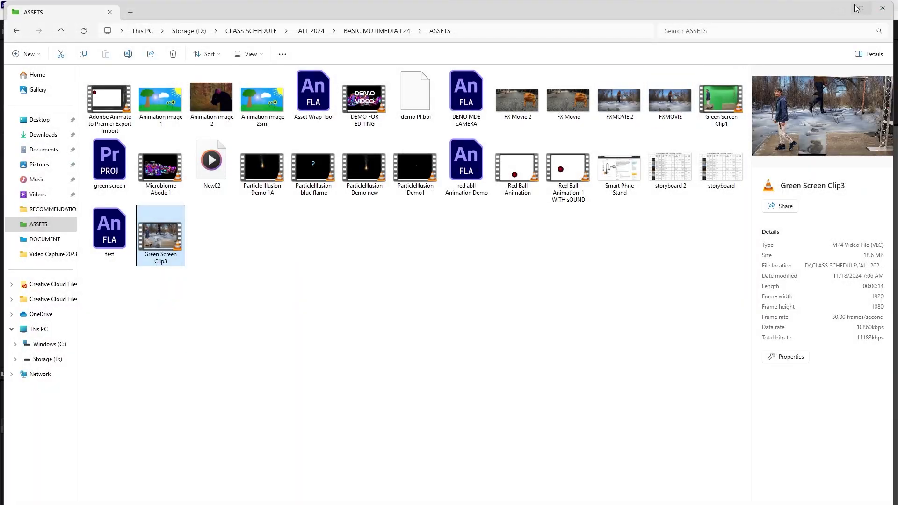
{"action": "left_click", "coordinate": [840, 11]}
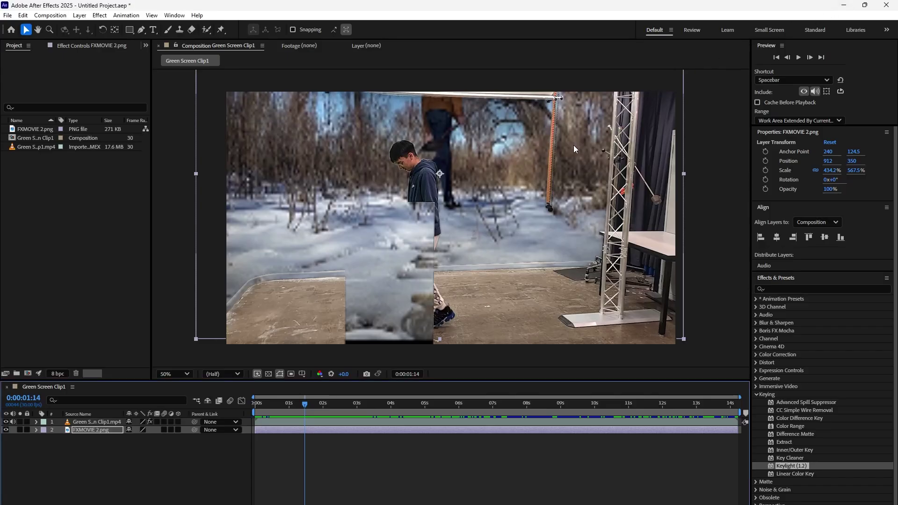